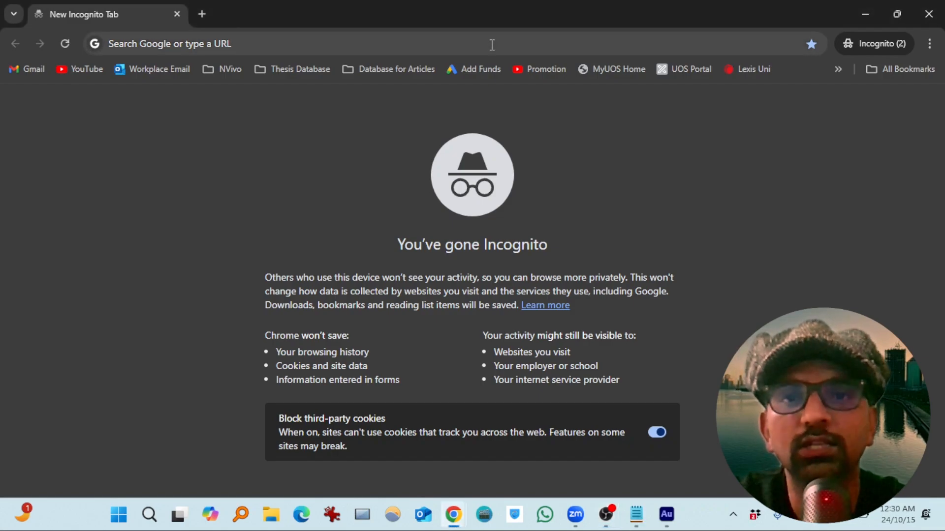
click(492, 45)
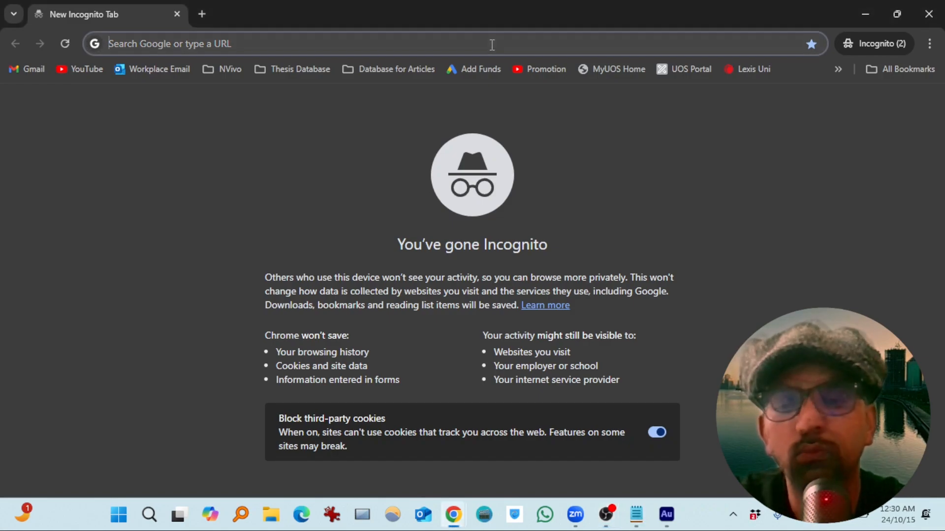
text(https://typeset.io/ai-writer)
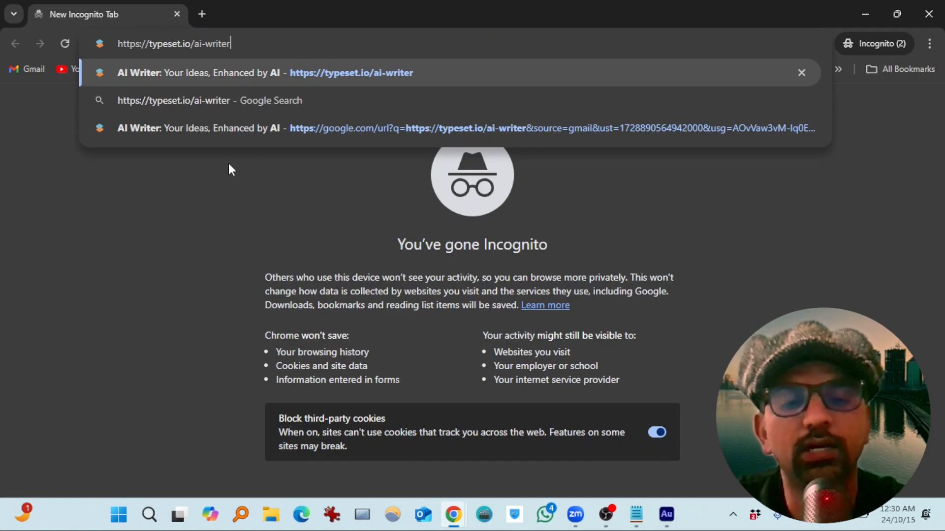
key(Return)
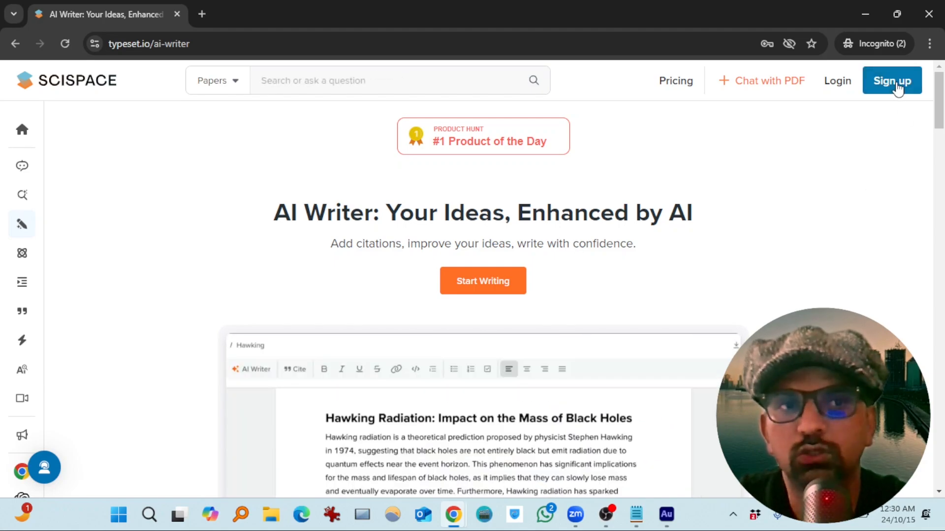
click(896, 85)
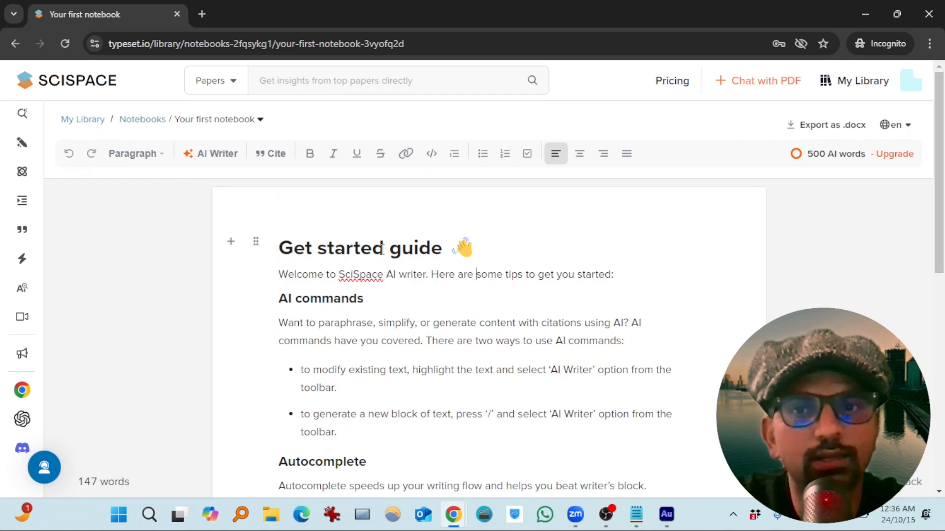
- Replace the notebook's starter guide with the heading "What is the relationship between music and mood?" and start a new line beneath it
key(ctrl+a)
key(BackSpace)
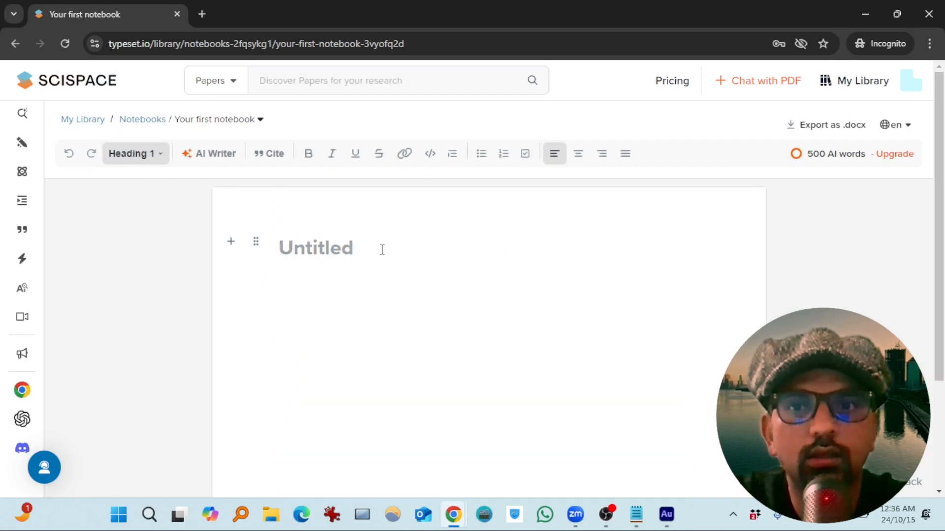
text(What is the)
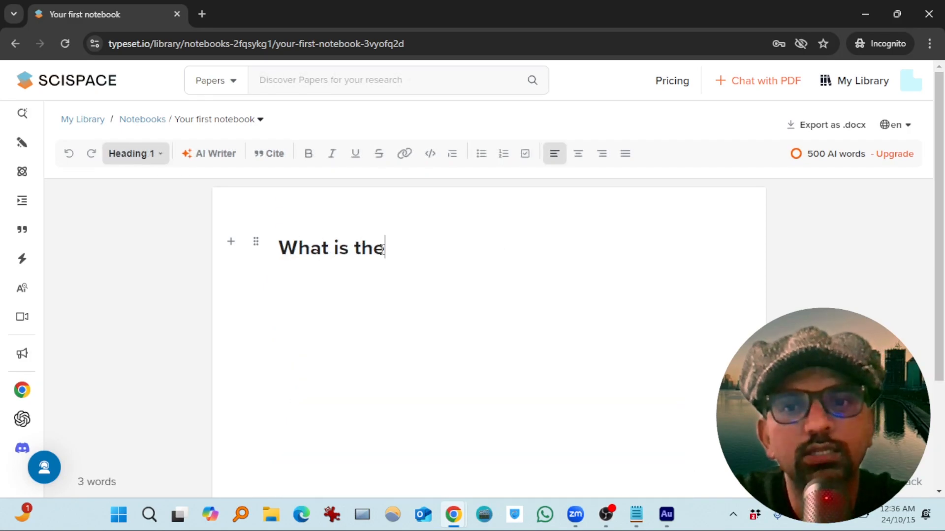
text( relationship be)
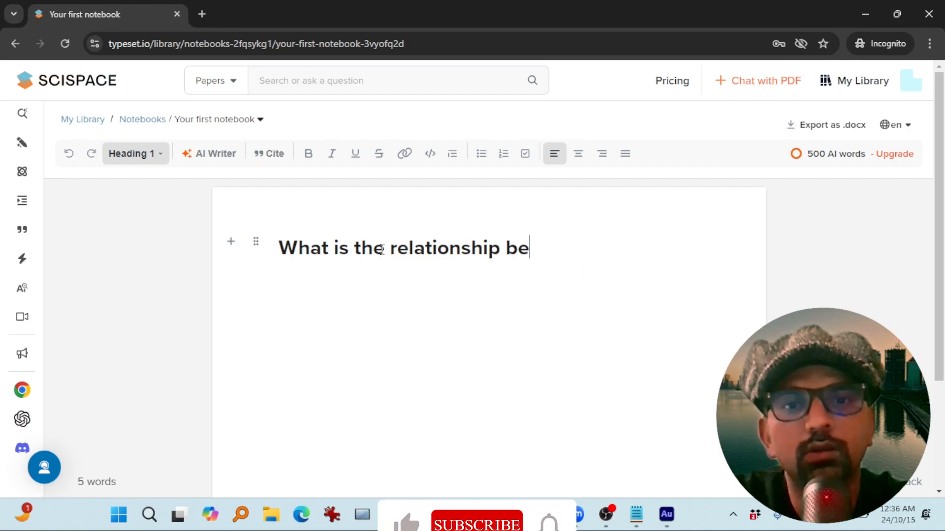
text(tween music and mood?)
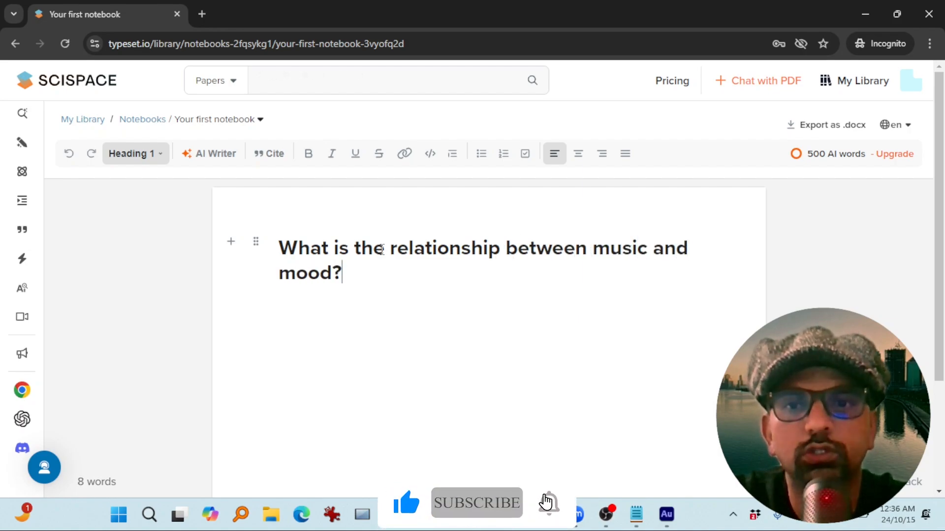
key(Return)
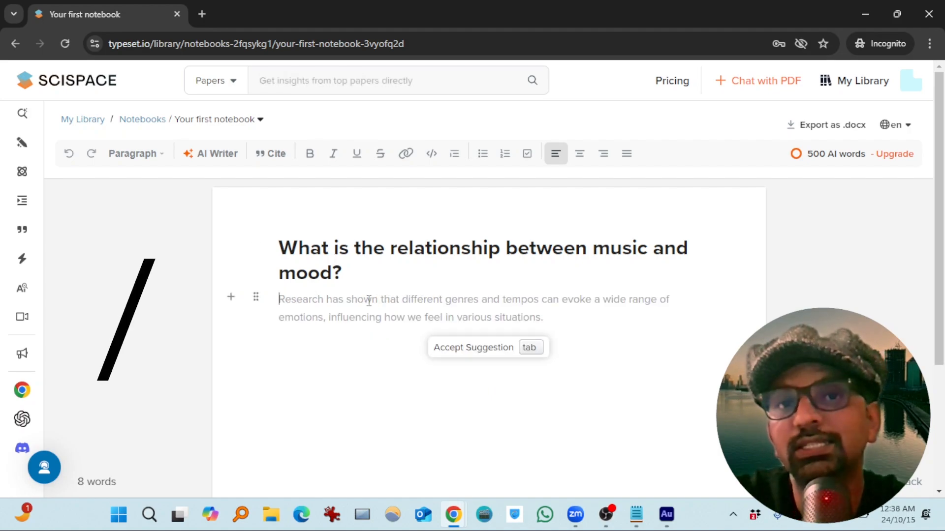
- Generate an AI outline beneath the title and review its section headings
key(/)
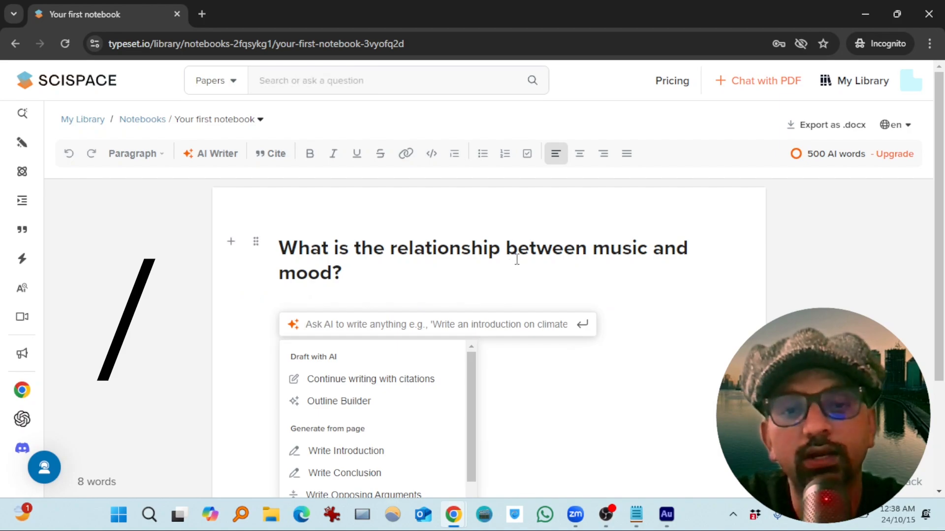
scroll(536, 279, down, 1)
scroll(536, 279, down, 2)
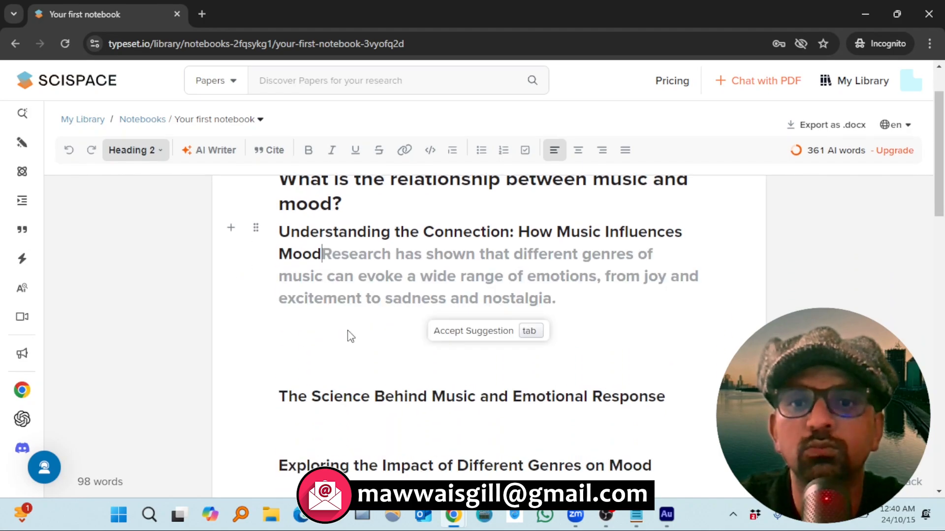
scroll(387, 384, down, 3)
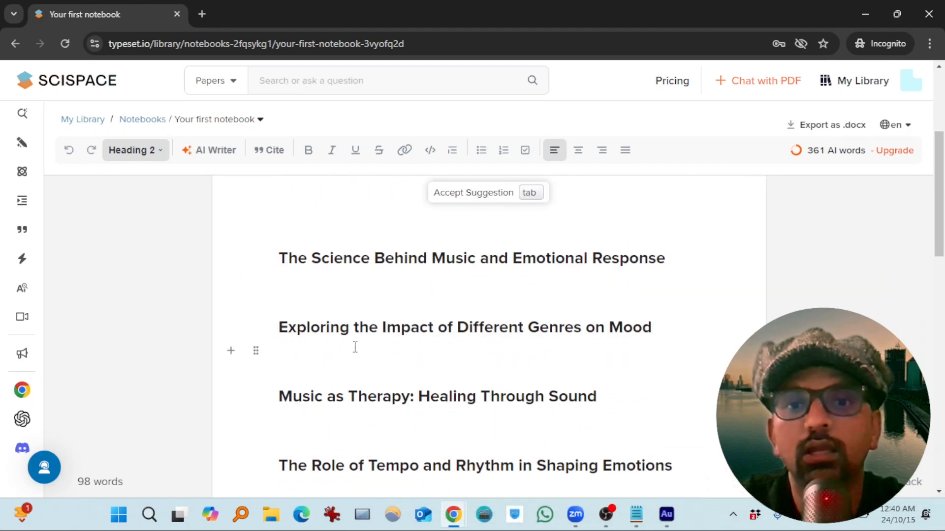
scroll(441, 351, down, 2)
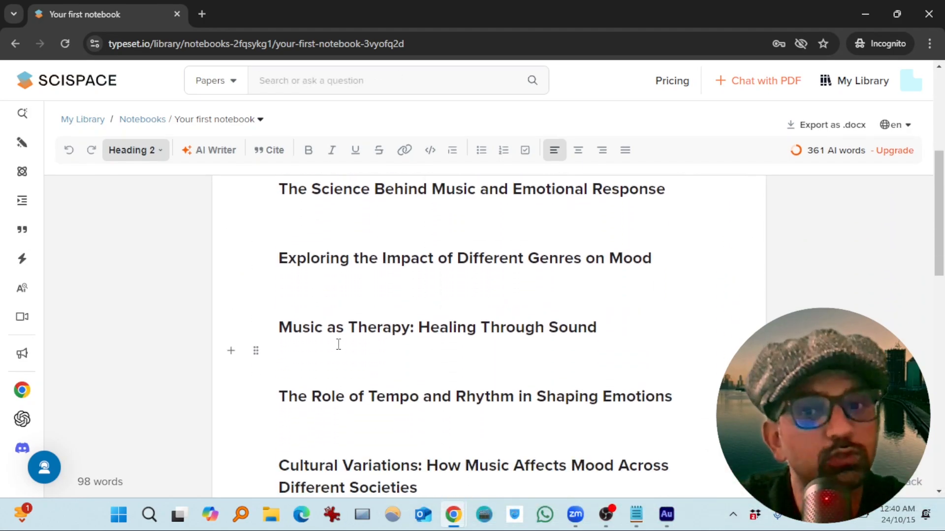
scroll(340, 344, down, 3)
scroll(344, 344, up, 6)
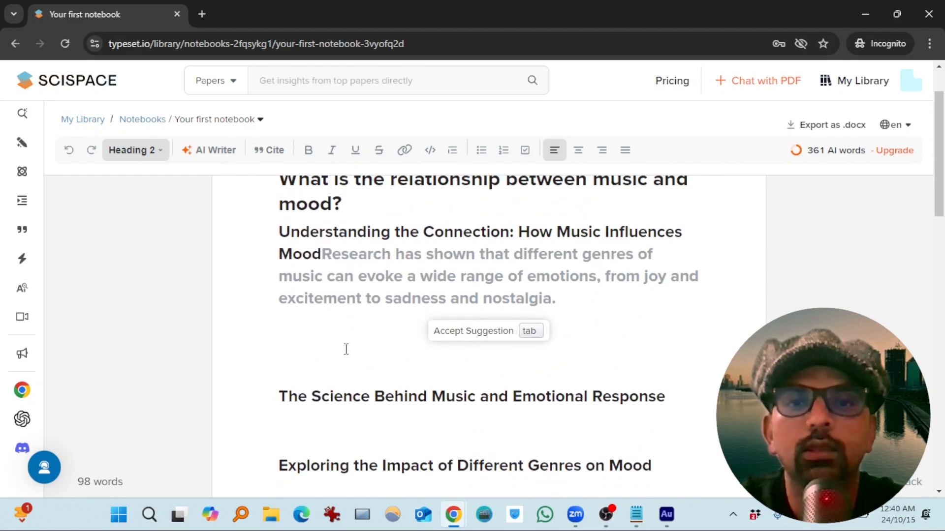
- Delete all the generated outline headings, leaving only the title question
scroll(346, 343, up, 2)
drag(281, 298, 479, 371)
scroll(443, 370, down, 10)
key(BackSpace)
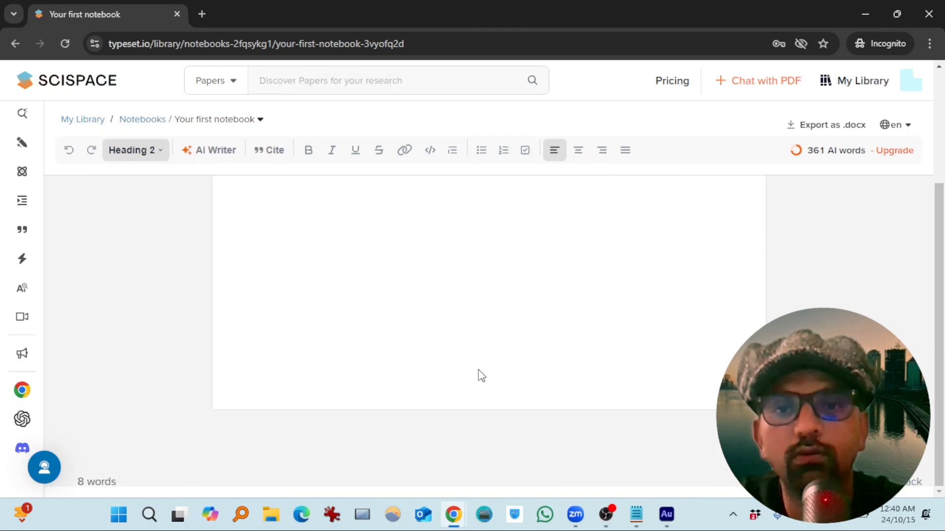
key(BackSpace)
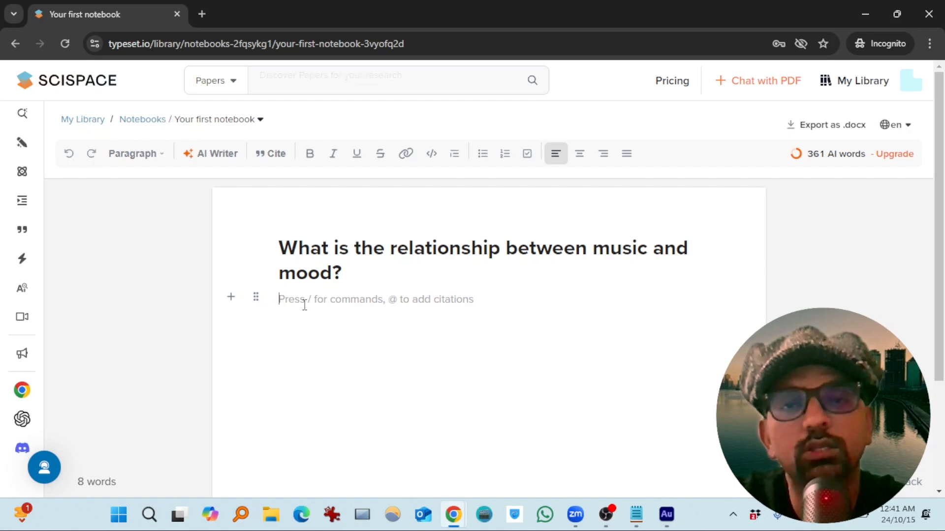
- Generate and accept an AI-written introduction beneath the title, and extend it with the suggested "In doing so" sentence
key(space)
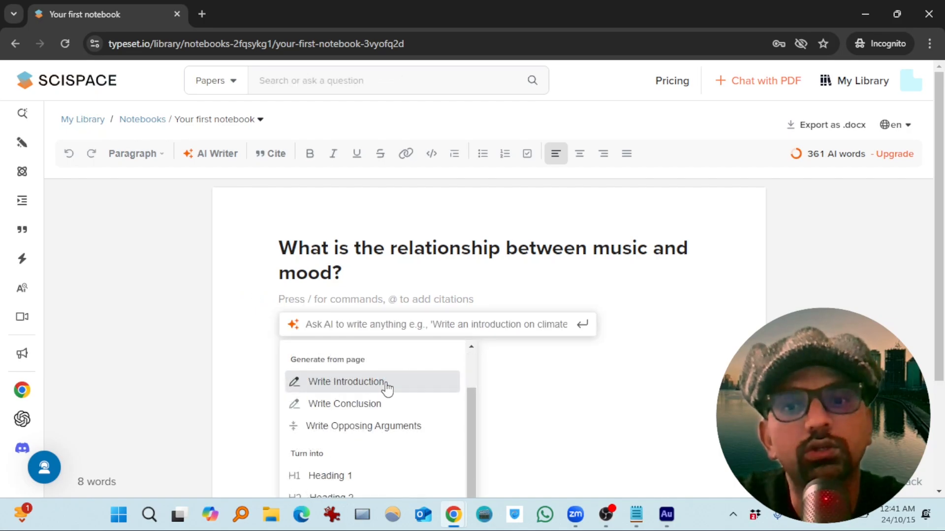
click(387, 389)
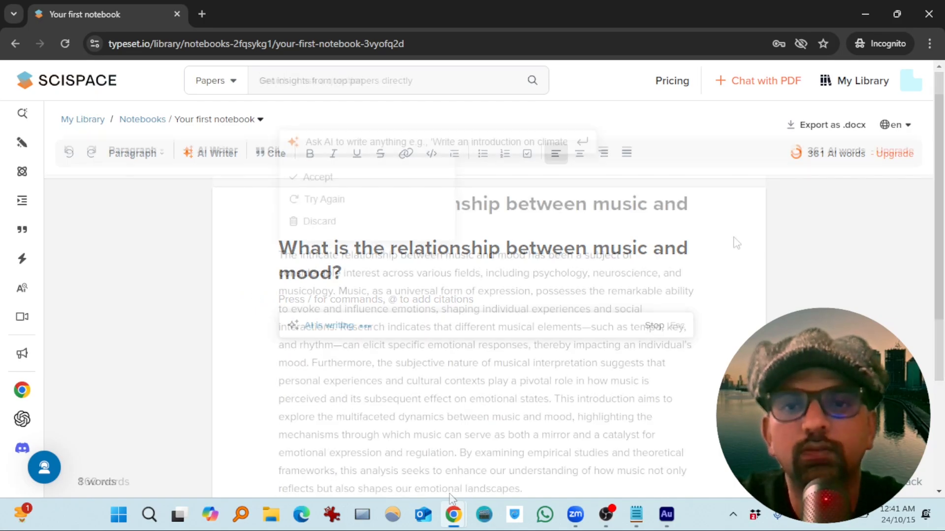
click(318, 177)
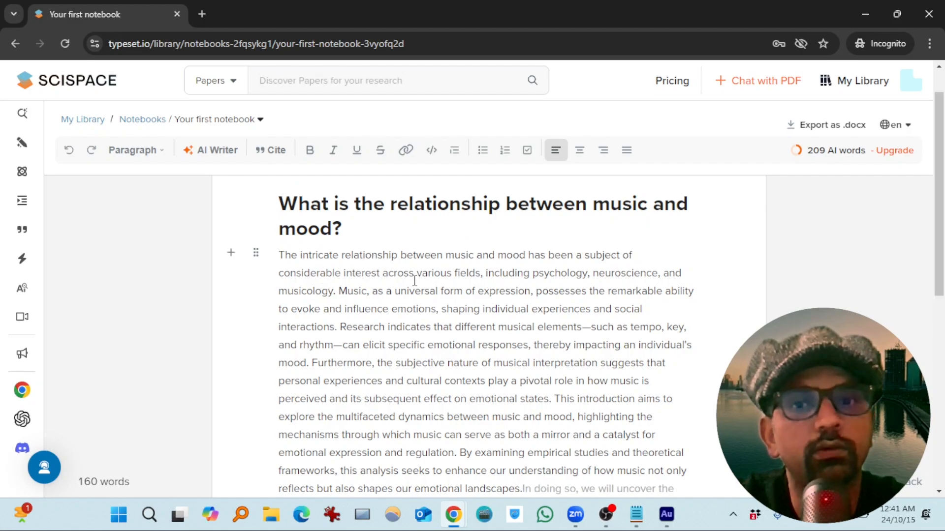
scroll(469, 281, down, 4)
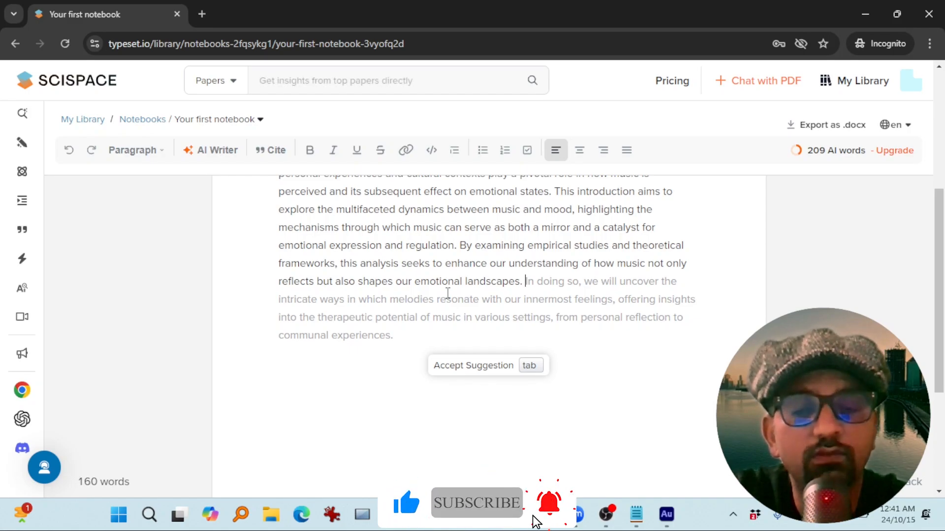
key(Tab)
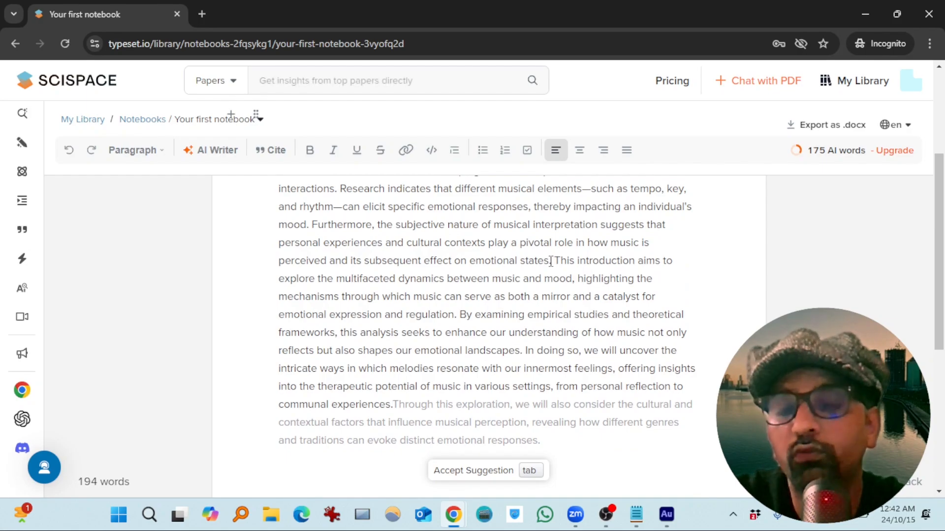
- Cite the suggested 1982 paper "Relationships between Weather and Mood" after "emotional states" in the introduction
click(551, 261)
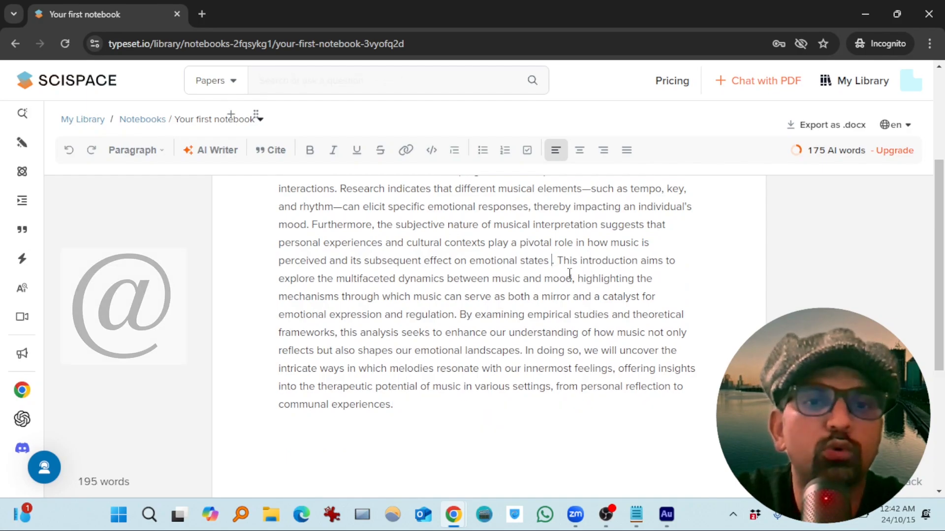
text(@)
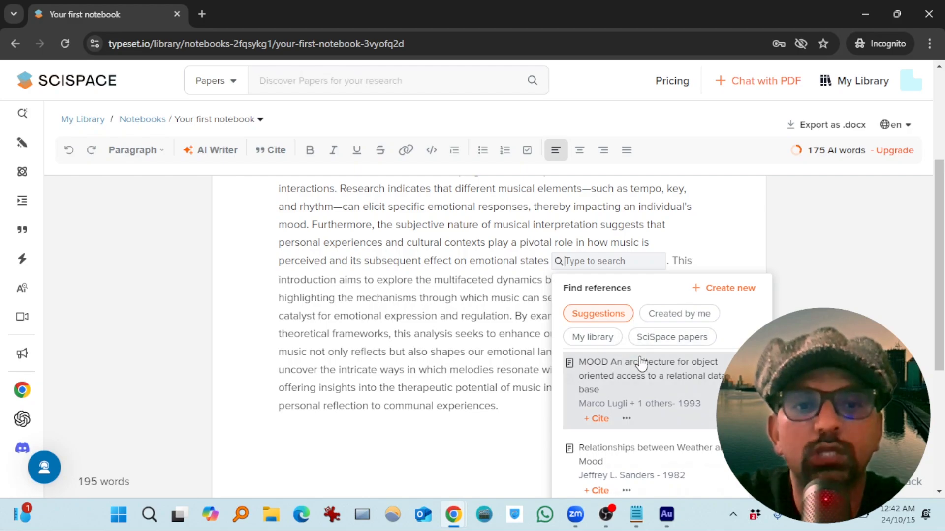
scroll(637, 379, down, 1)
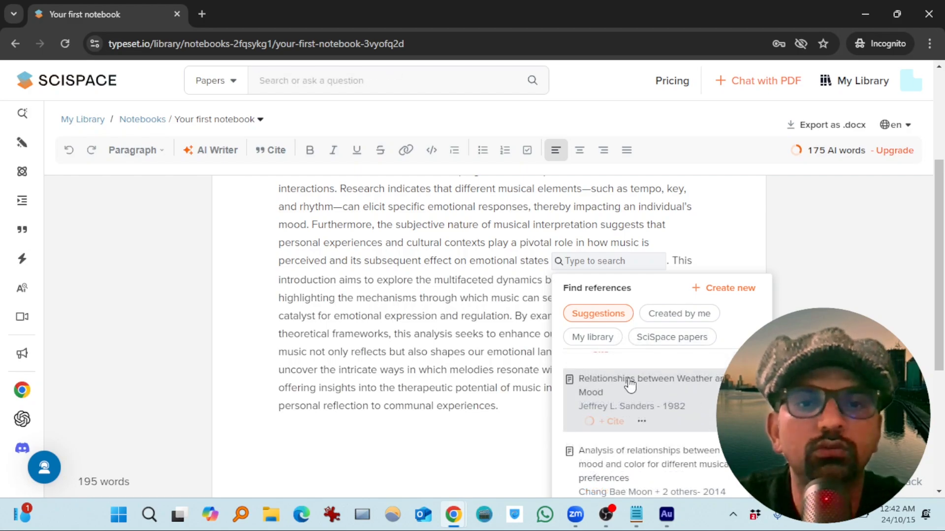
click(614, 421)
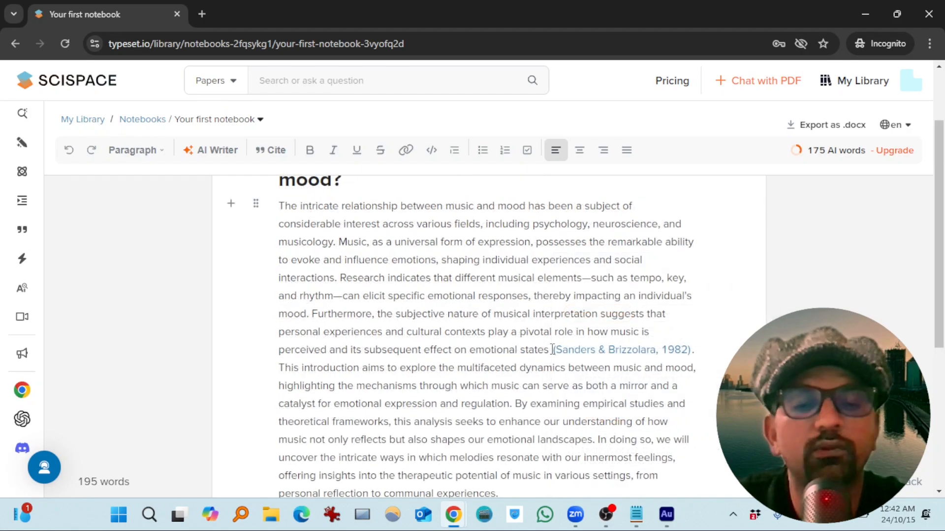
- Check the References section and browse the available citation styles without changing the current one
scroll(563, 359, down, 4)
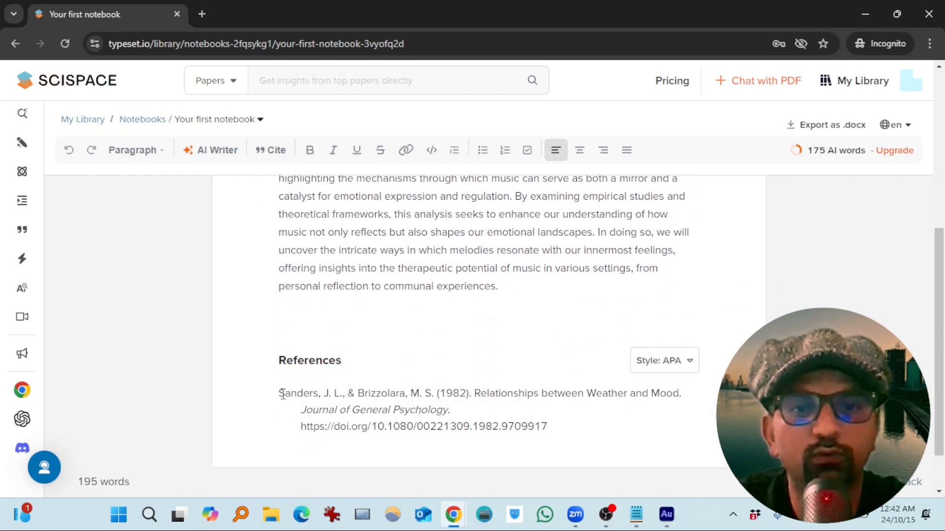
click(689, 362)
click(642, 250)
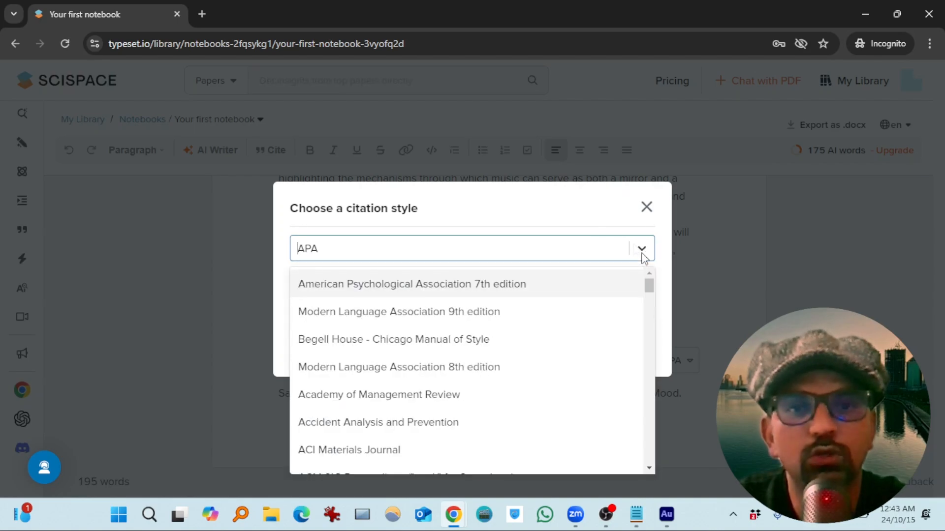
scroll(581, 320, down, 3)
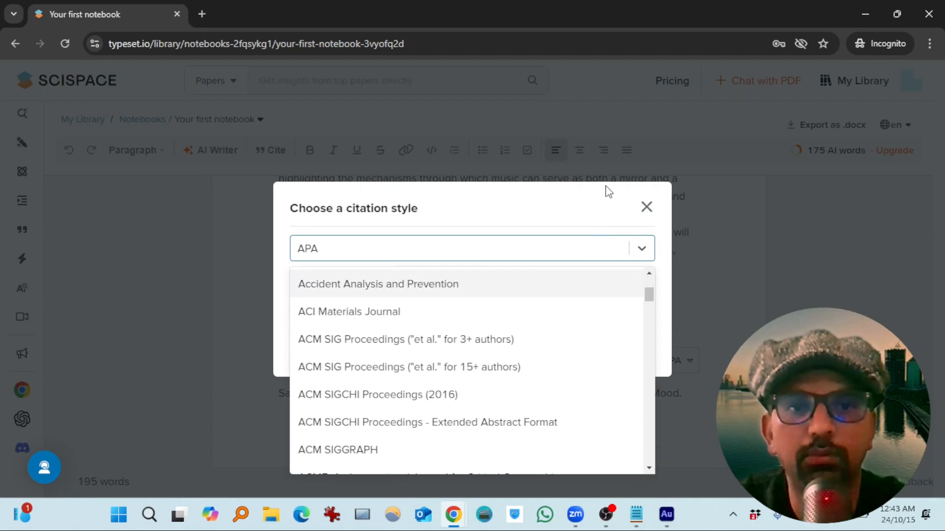
click(646, 208)
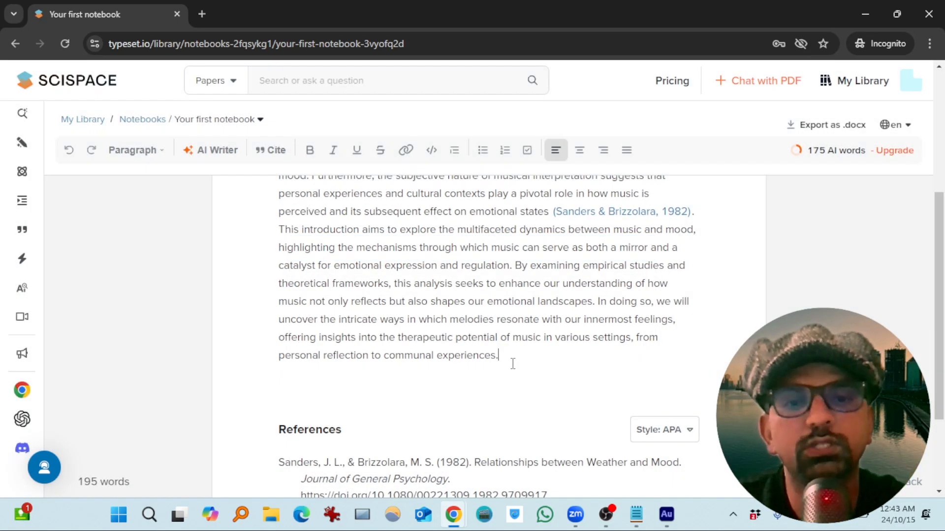
- Generate opposing arguments with AI in a new paragraph after the introduction and accept them
key(Return)
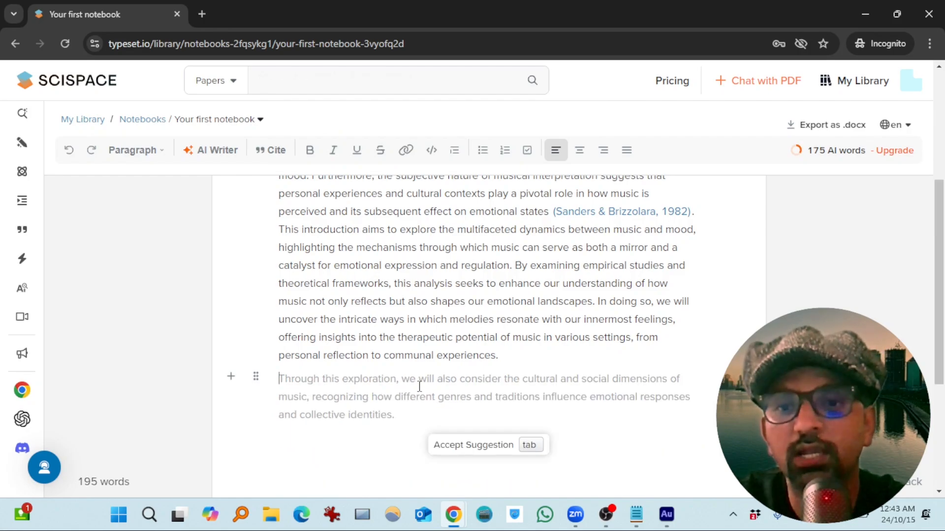
key(slash)
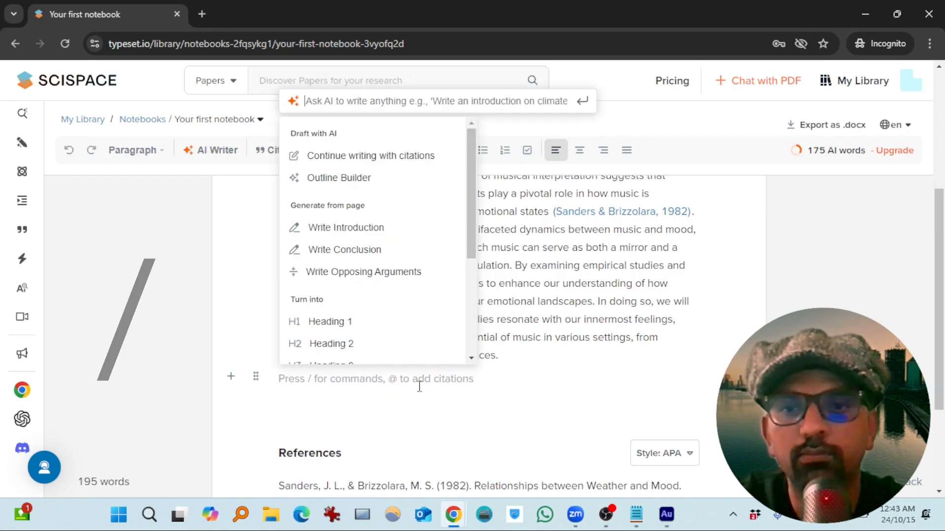
click(411, 277)
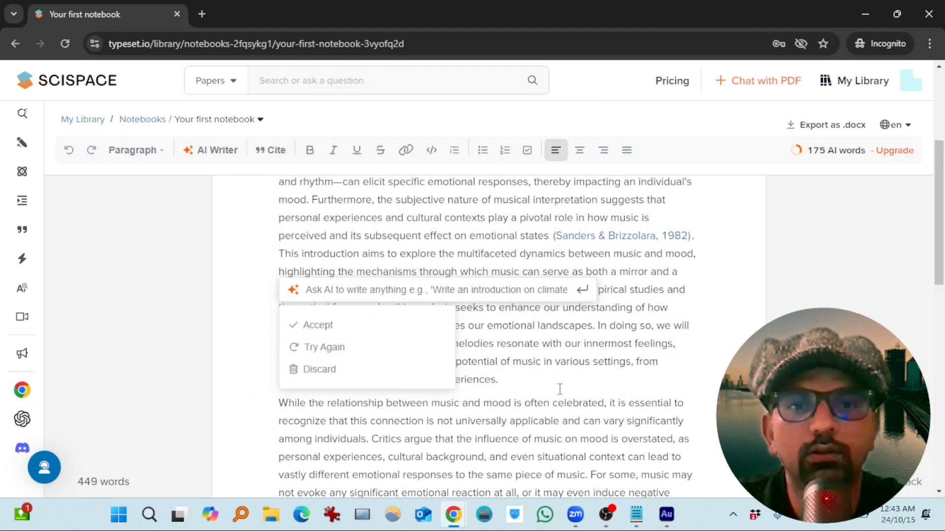
click(371, 410)
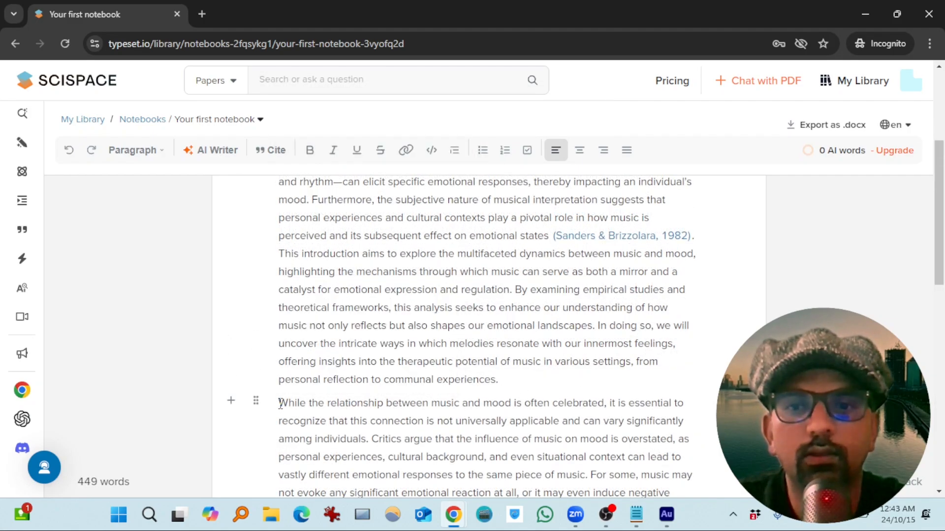
- Review the generated opposing arguments below the introduction, from the paragraph starting "While the relationship" to the References section
drag(278, 403, 608, 407)
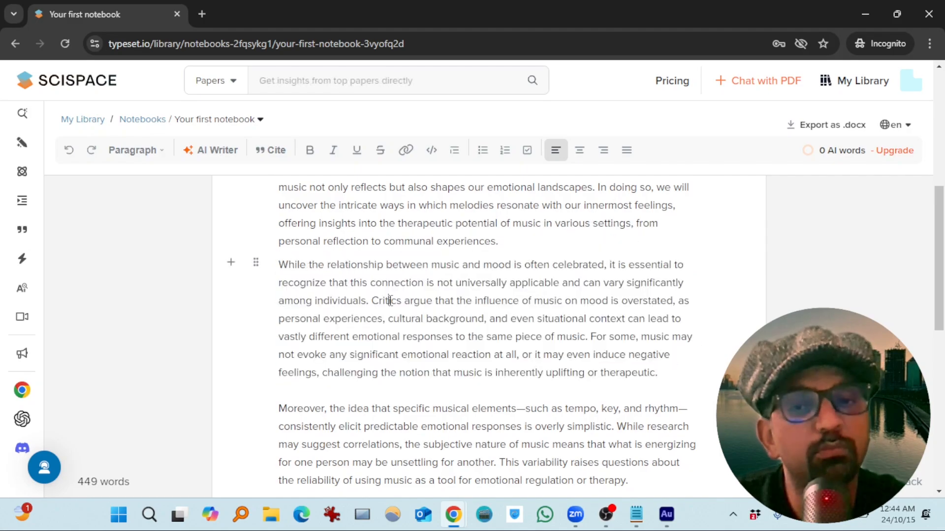
drag(279, 265, 386, 481)
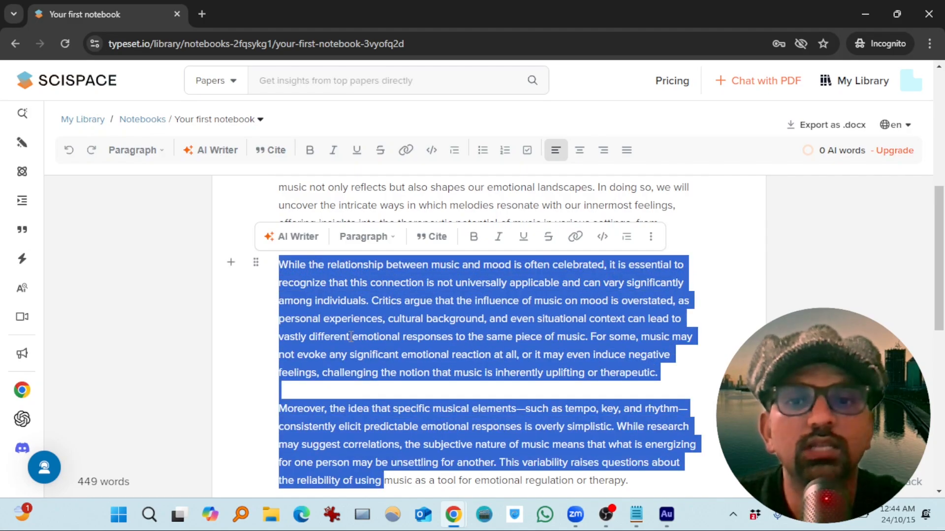
scroll(344, 271, up, 1)
scroll(344, 270, up, 2)
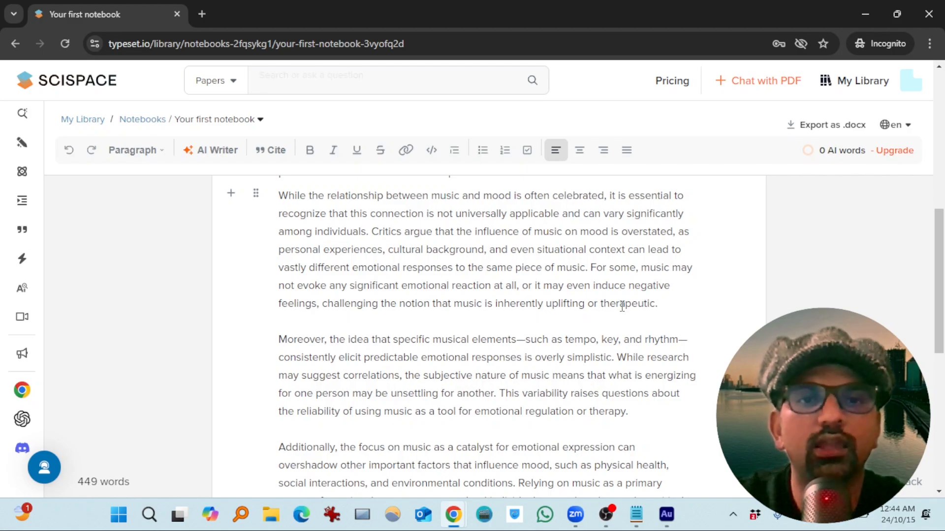
text(.)
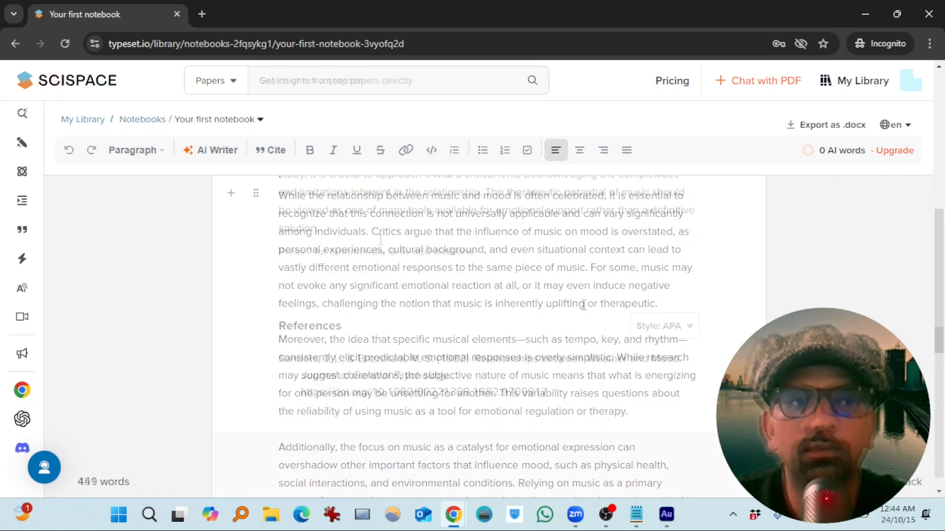
key(/)
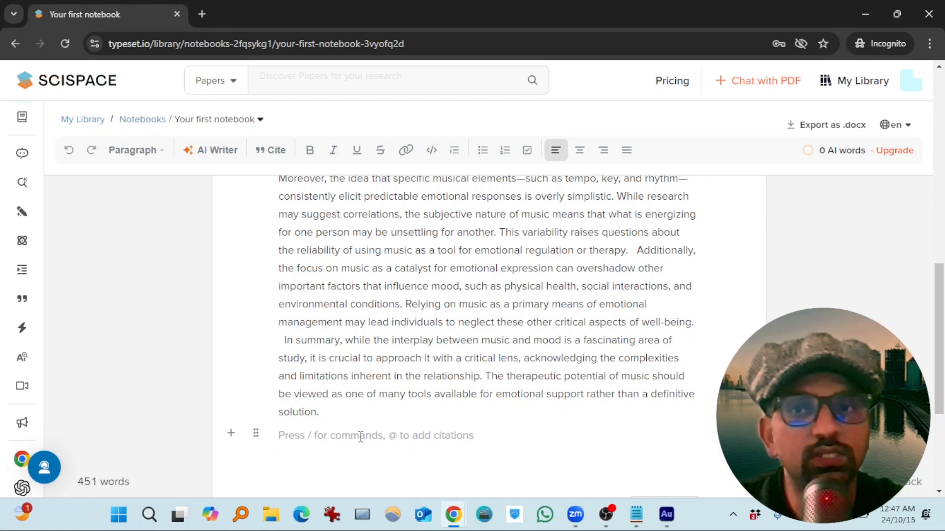
- Look through the other available SciSpace research tools, from Chat with PDF and Paraphraser to Extract Data and PDF to Video
mouse_move(78, 251)
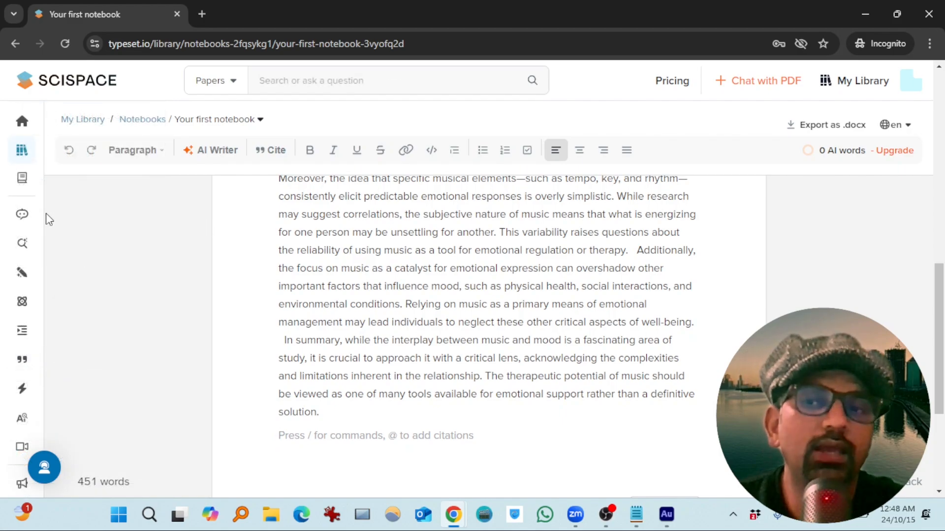
mouse_move(61, 219)
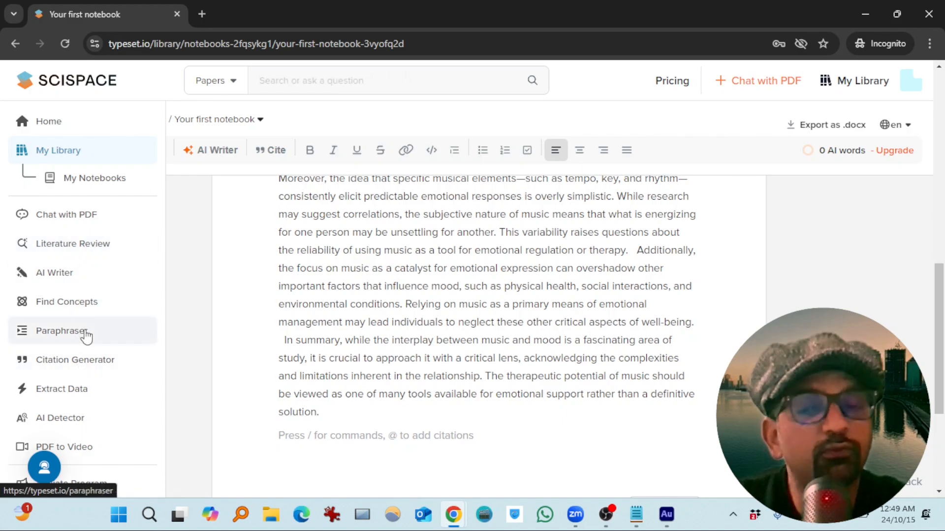
scroll(78, 359, up, 10)
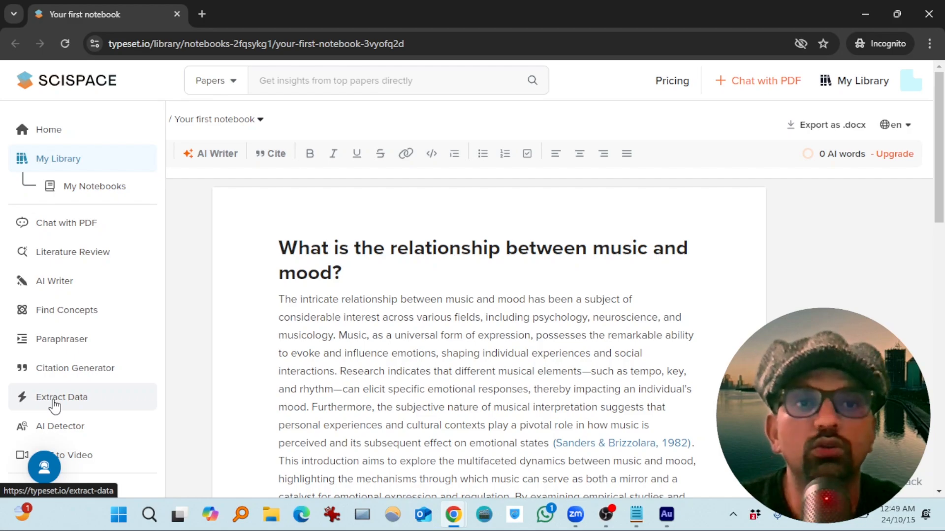
scroll(54, 401, down, 3)
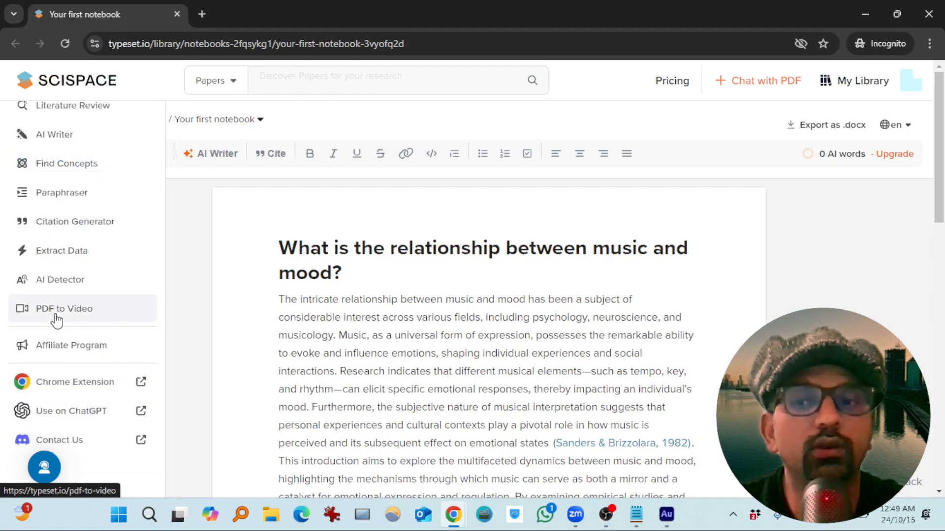